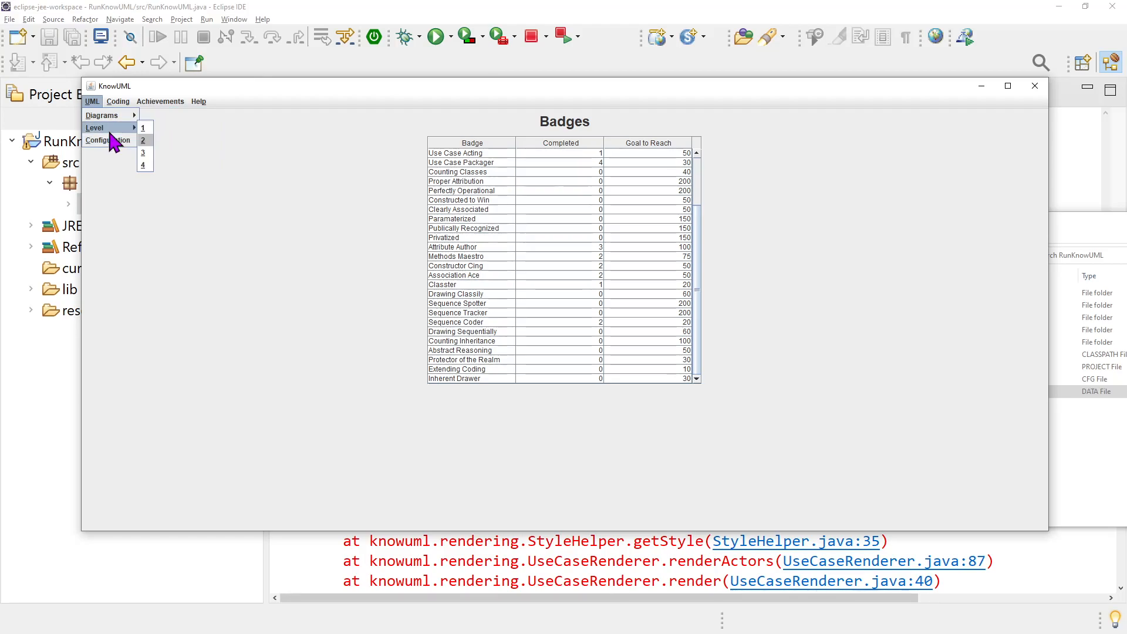
# Start a class diagram drawing exercise and widen the pane with the instructions and code
pyautogui.moveTo(115, 115)
pyautogui.moveTo(168, 141)
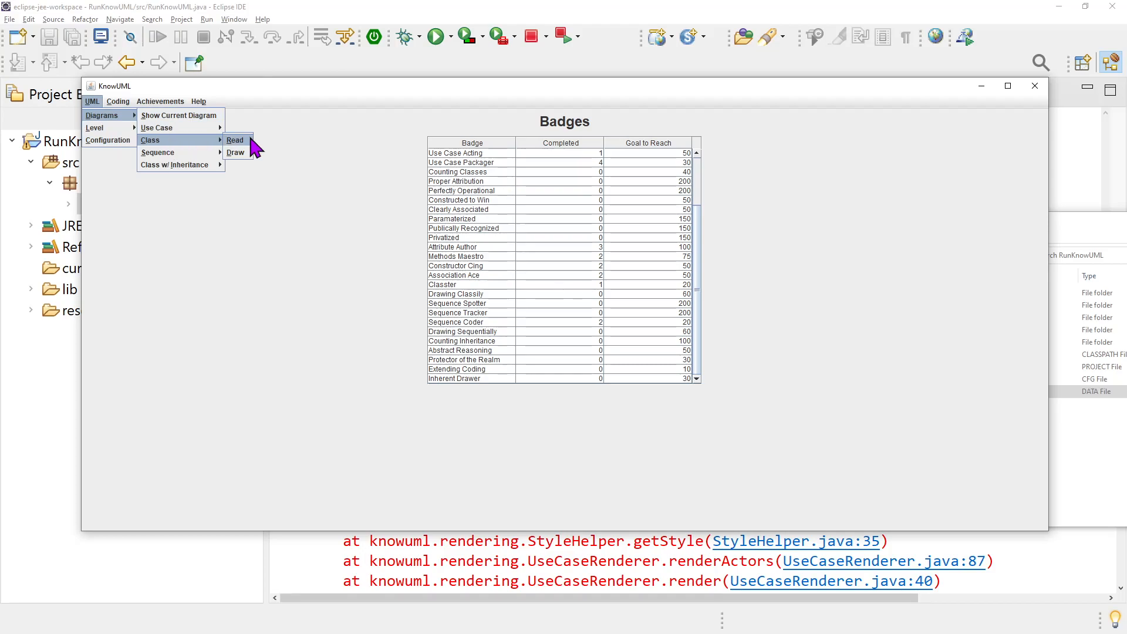
pyautogui.click(237, 154)
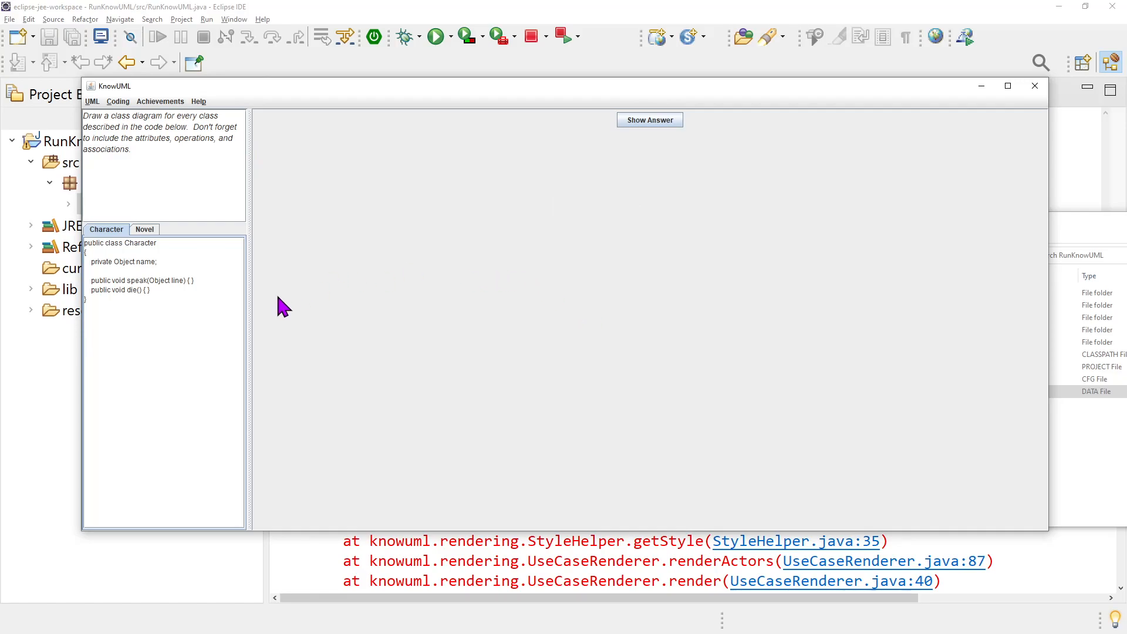
pyautogui.moveTo(249, 275); pyautogui.dragTo(340, 276)
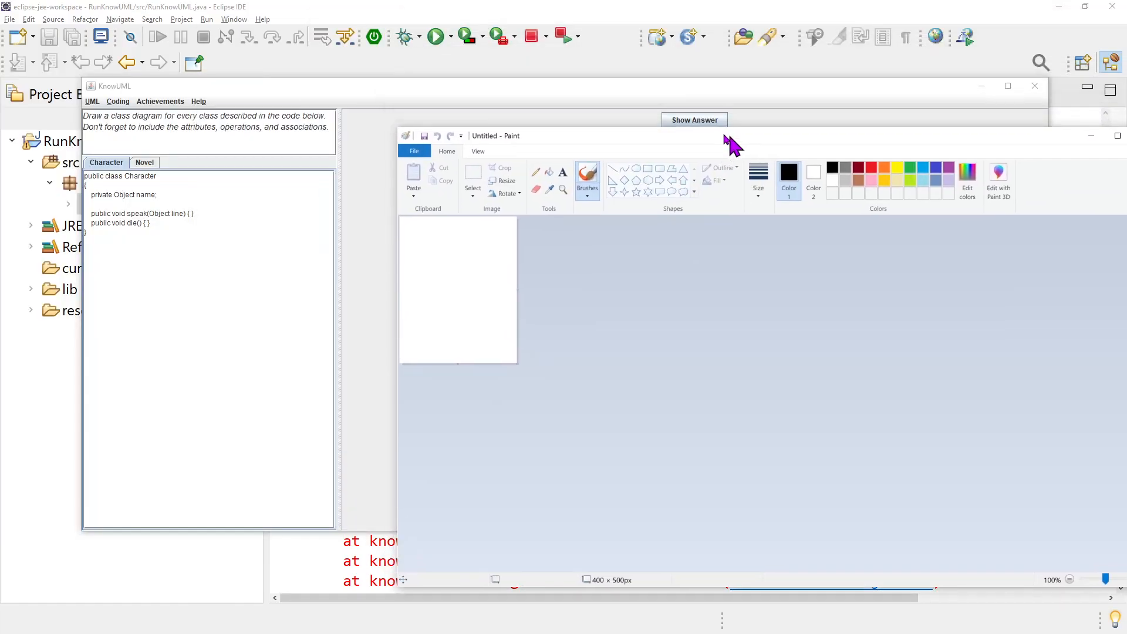
# Move the Paint window beside the exercise code and set the canvas to 1000 by 1000 pixels
pyautogui.moveTo(728, 132); pyautogui.dragTo(653, 115)
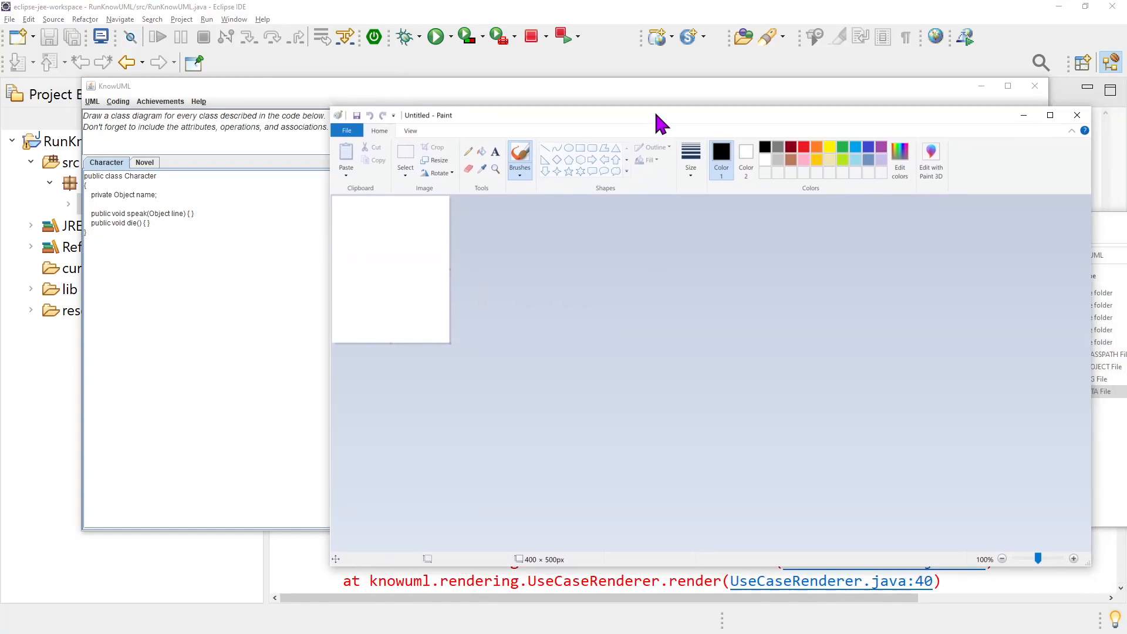
pyautogui.click(345, 137)
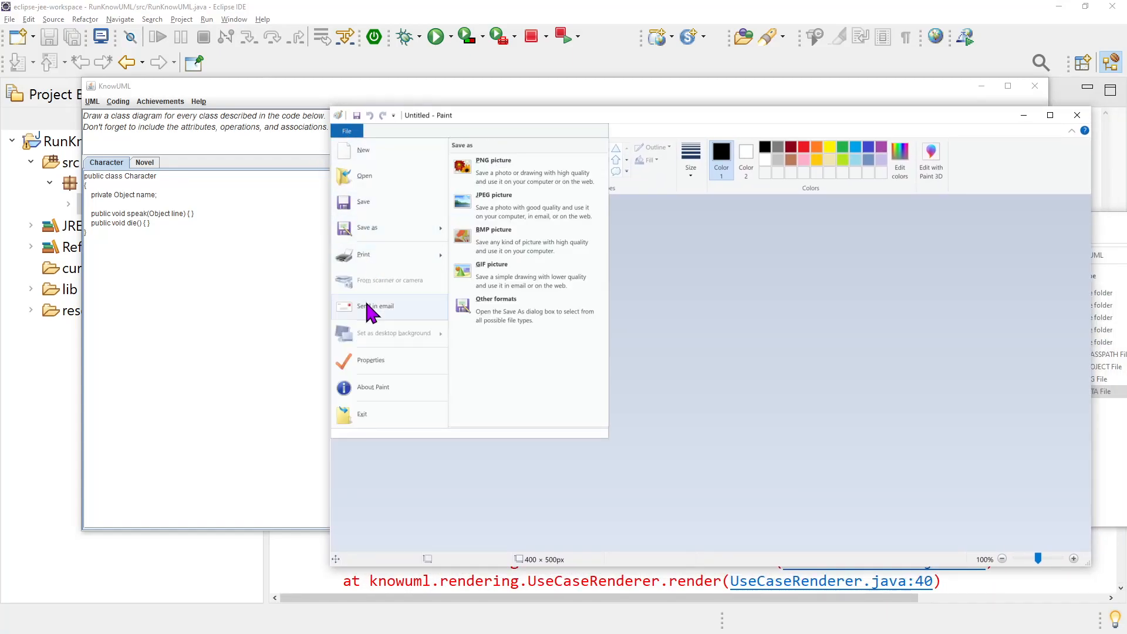
pyautogui.click(375, 361)
pyautogui.write('100')
pyautogui.press('Tab')
pyautogui.write('1')
pyautogui.hotkey('shift', 'Tab')
pyautogui.write('1000')
pyautogui.press('Tab')
pyautogui.write('1000')
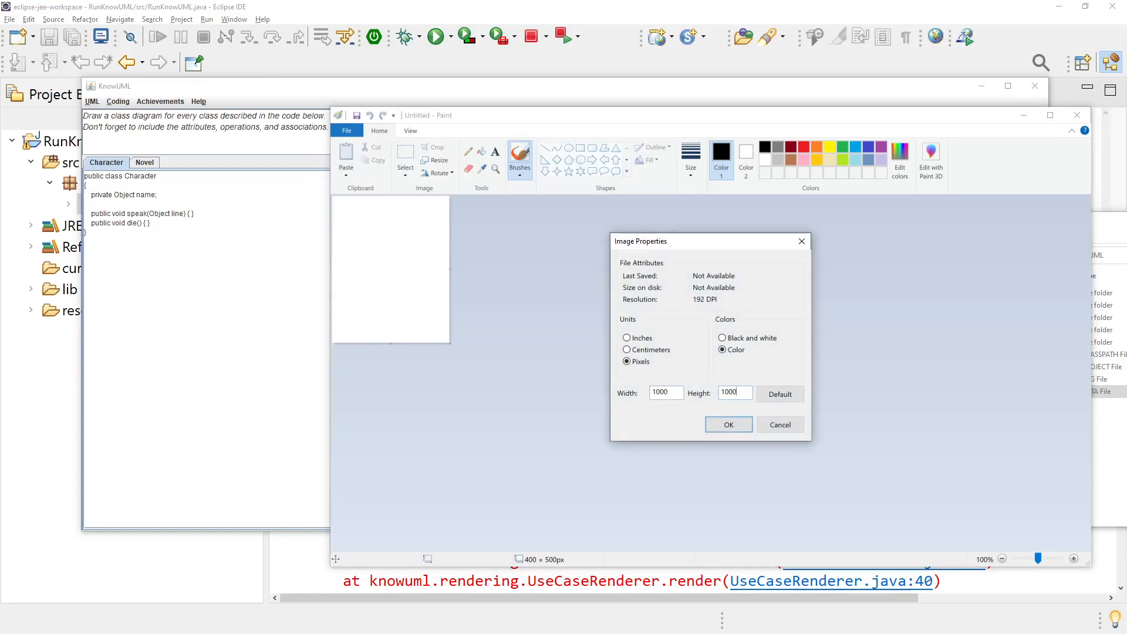
pyautogui.press('Return')
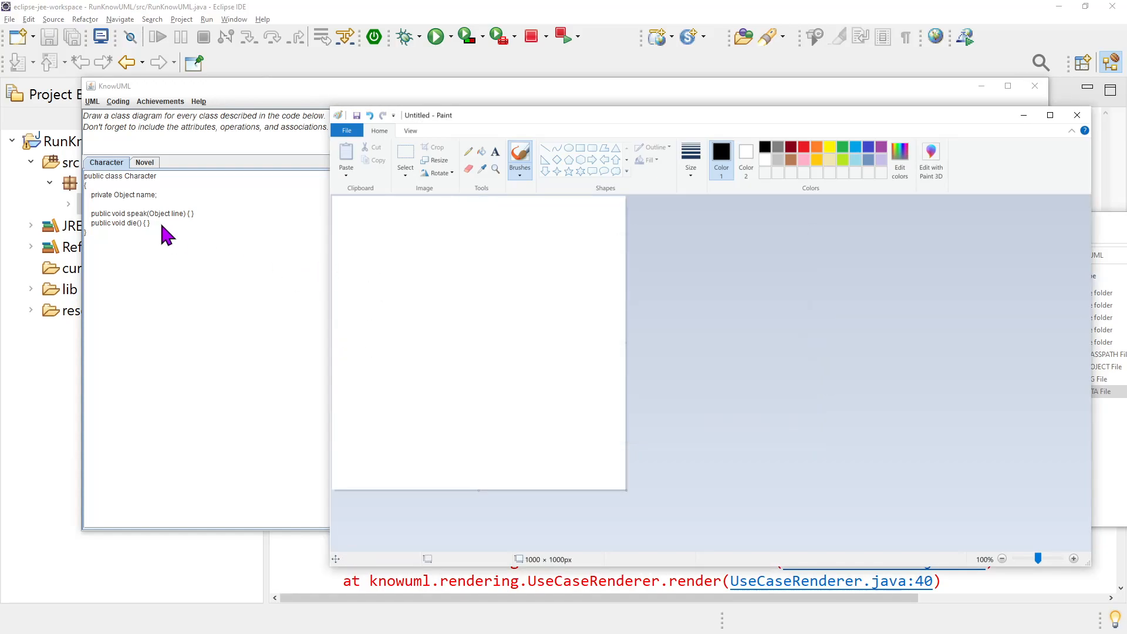
# Move the Paint window clear of the code and draw two class rectangles, the lower one about 698 × 367 px
pyautogui.moveTo(570, 120)
pyautogui.mouseDown()
pyautogui.moveTo(580, 225)
pyautogui.moveTo(603, 177)
pyautogui.mouseUp()
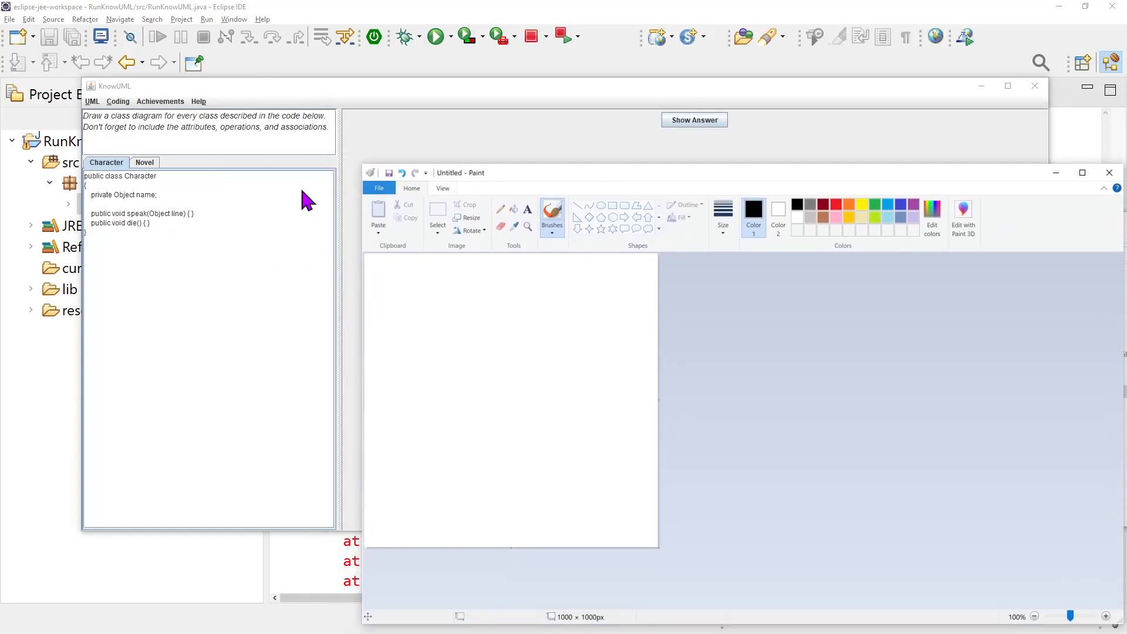
pyautogui.click(612, 205)
pyautogui.moveTo(385, 278)
pyautogui.mouseDown()
pyautogui.moveTo(538, 372)
pyautogui.moveTo(565, 374)
pyautogui.mouseUp()
pyautogui.moveTo(415, 405); pyautogui.dragTo(622, 514)
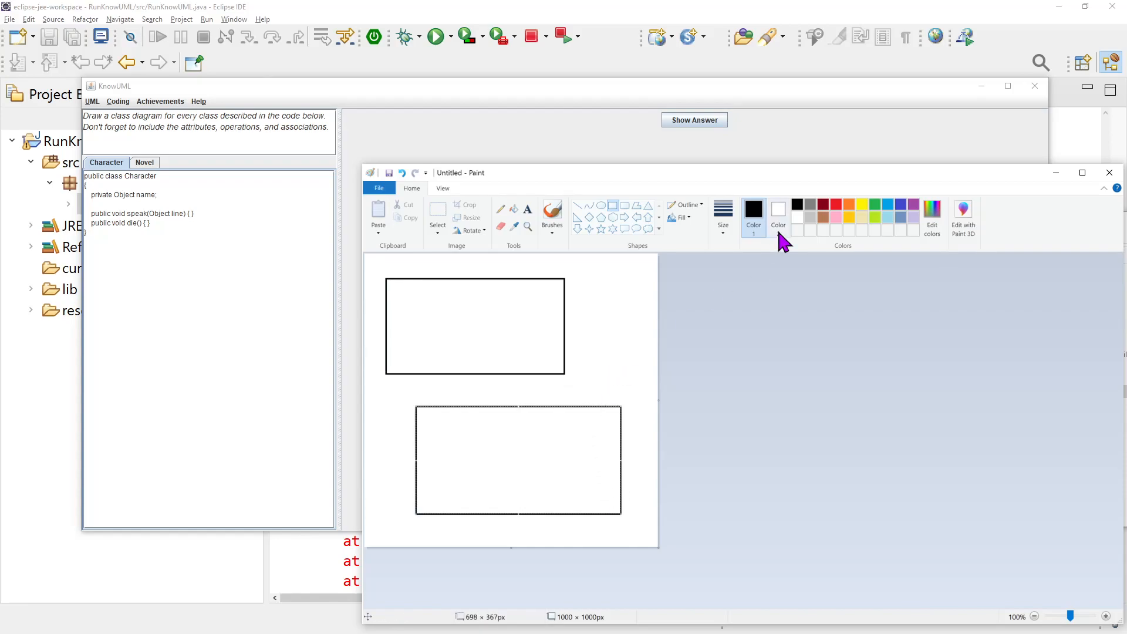
# Divide each rectangle into three compartments with two horizontal lines
pyautogui.click(577, 205)
pyautogui.moveTo(386, 299); pyautogui.dragTo(565, 299)
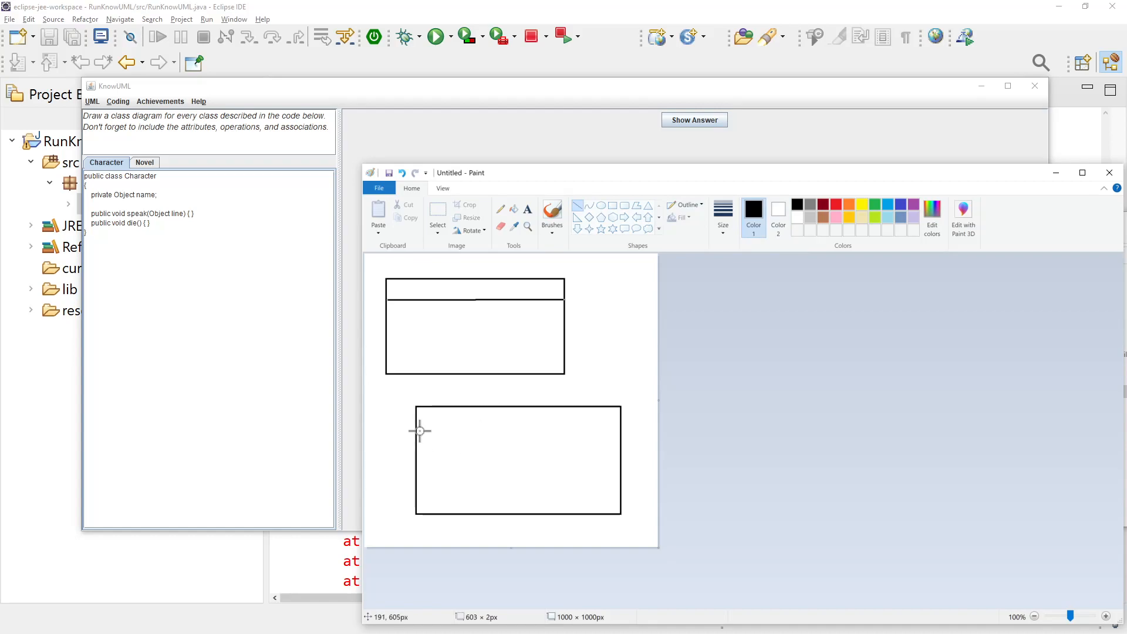
pyautogui.moveTo(417, 430); pyautogui.dragTo(622, 429)
pyautogui.moveTo(417, 480); pyautogui.dragTo(620, 479)
pyautogui.moveTo(387, 336); pyautogui.dragTo(565, 333)
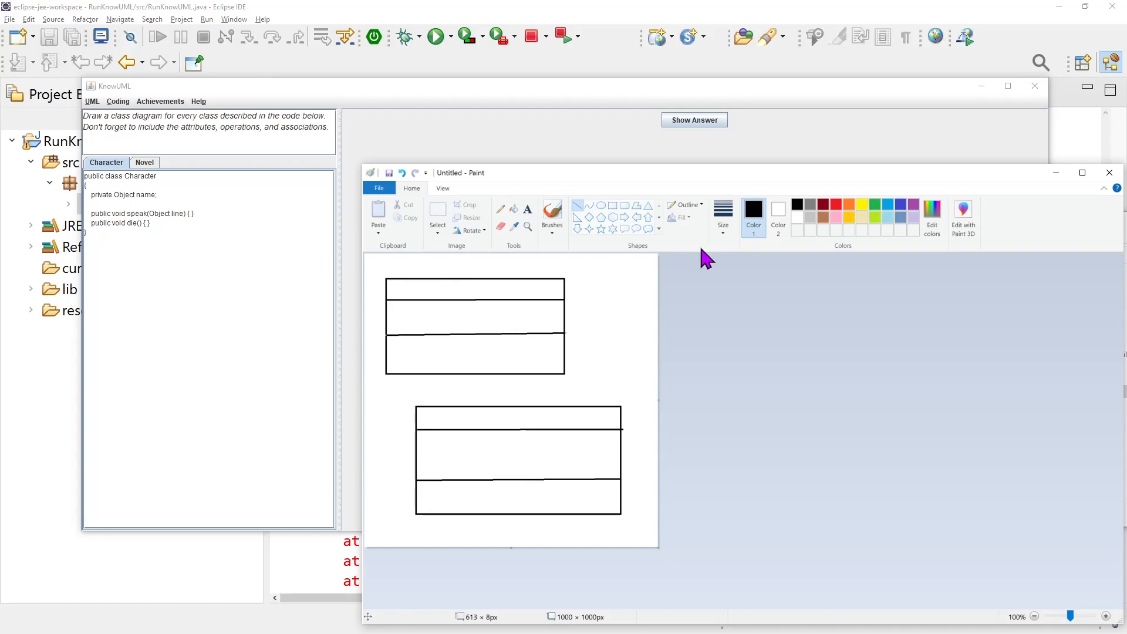
# Title the upper class box "Character" and the lower class box "Novel"
pyautogui.click(528, 209)
pyautogui.click(398, 284)
pyautogui.write('Charact')
pyautogui.click(425, 415)
pyautogui.click(430, 416)
pyautogui.write('NOvel')
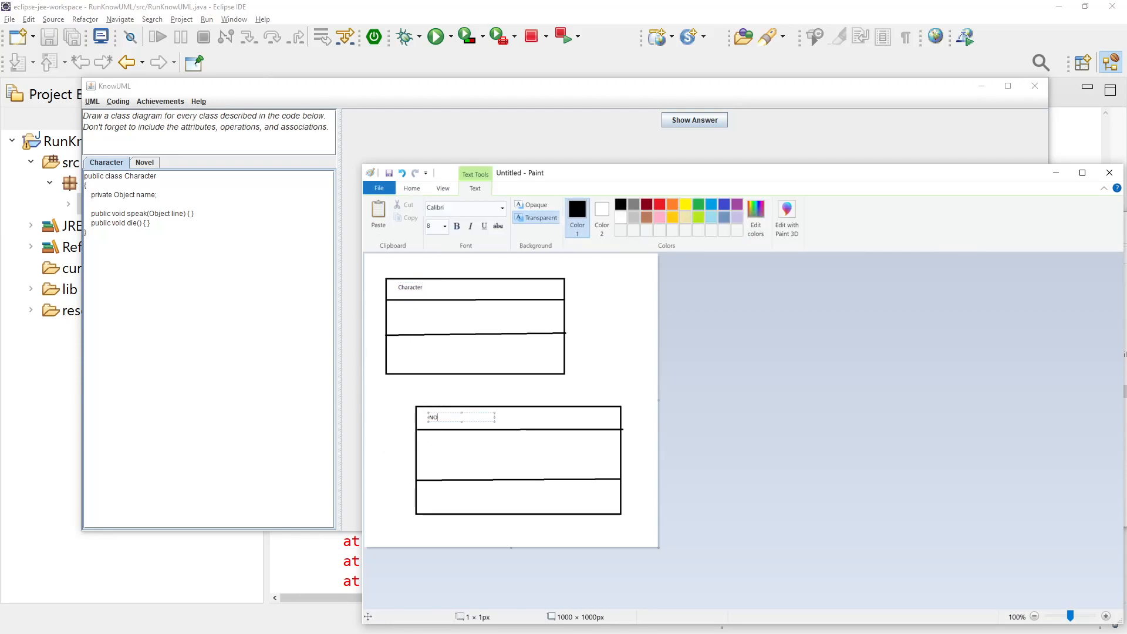
pyautogui.press('BackSpace')
pyautogui.press('BackSpace')
pyautogui.press('BackSpace')
pyautogui.press('BackSpace')
pyautogui.write('ovel')
pyautogui.click(653, 321)
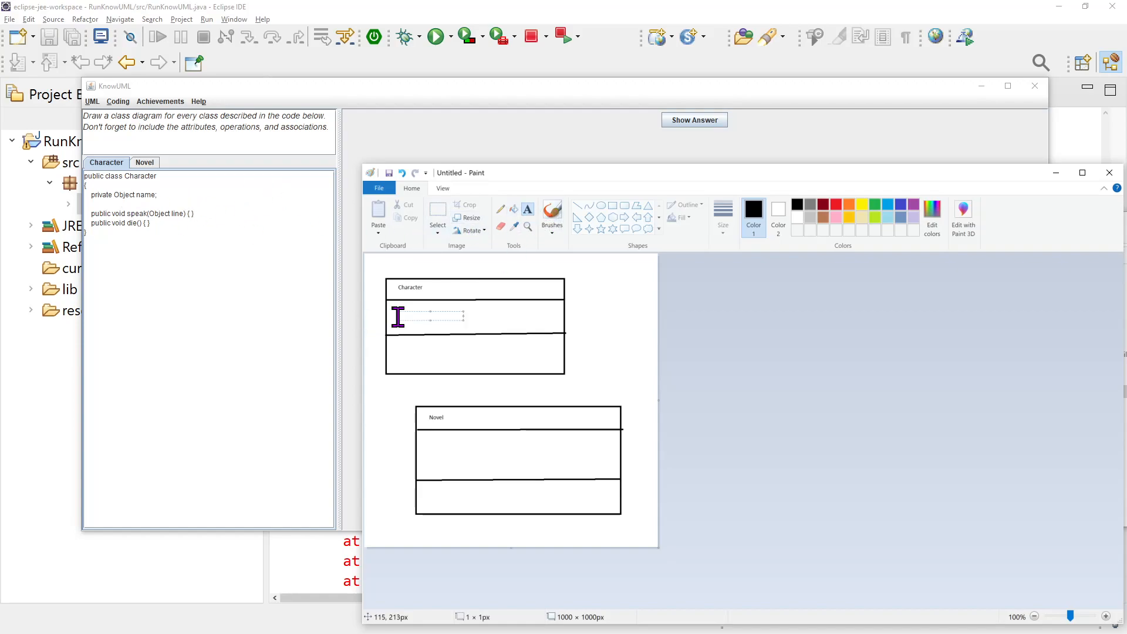
# Add the attribute "-name" to the Character box's middle compartment and the operations "+speak(line)" and "+die()" below it
pyautogui.click(397, 316)
pyautogui.write('name')
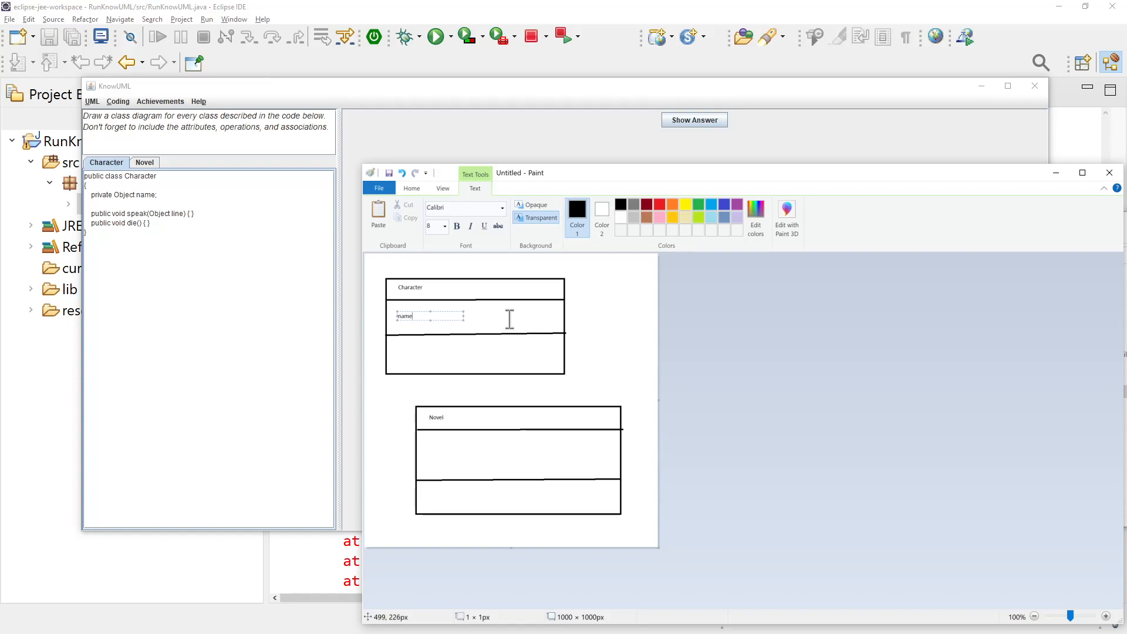
pyautogui.hotkey('shift', 'Home')
pyautogui.write('-')
pyautogui.click(394, 348)
pyautogui.write('+speak(line)')
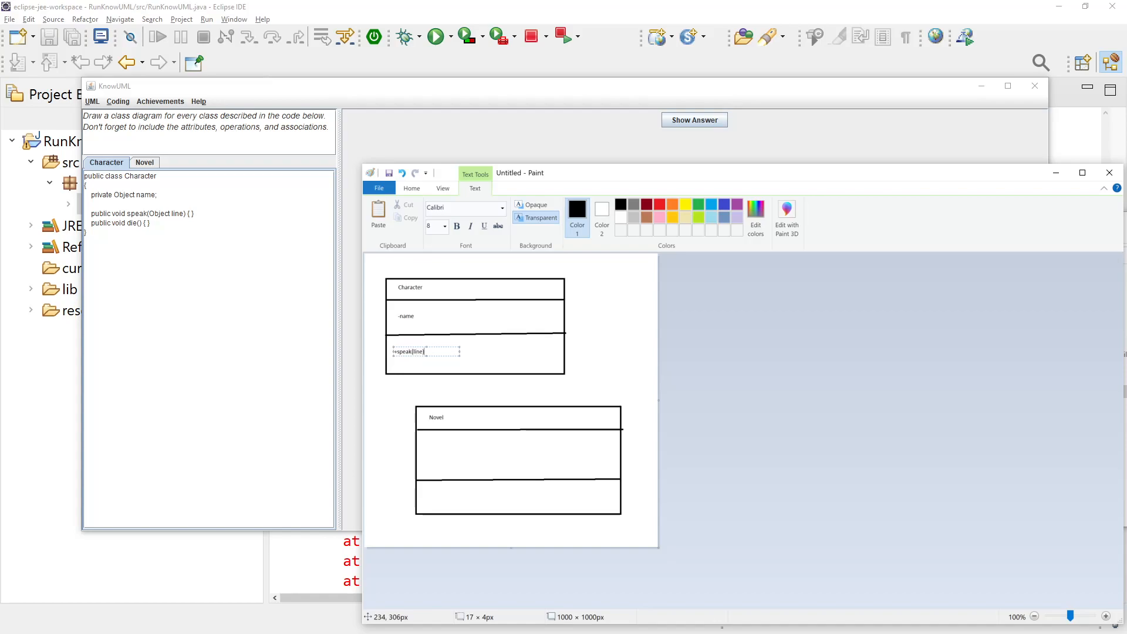
pyautogui.press('Return')
# Show the Novel class code and add "-author: String", "+autograph" and "-numberOfPage int" to the Novel box's middle compartment
pyautogui.click(438, 449)
pyautogui.click(145, 163)
pyautogui.hotkey('alt', 'Tab')
pyautogui.click(428, 444)
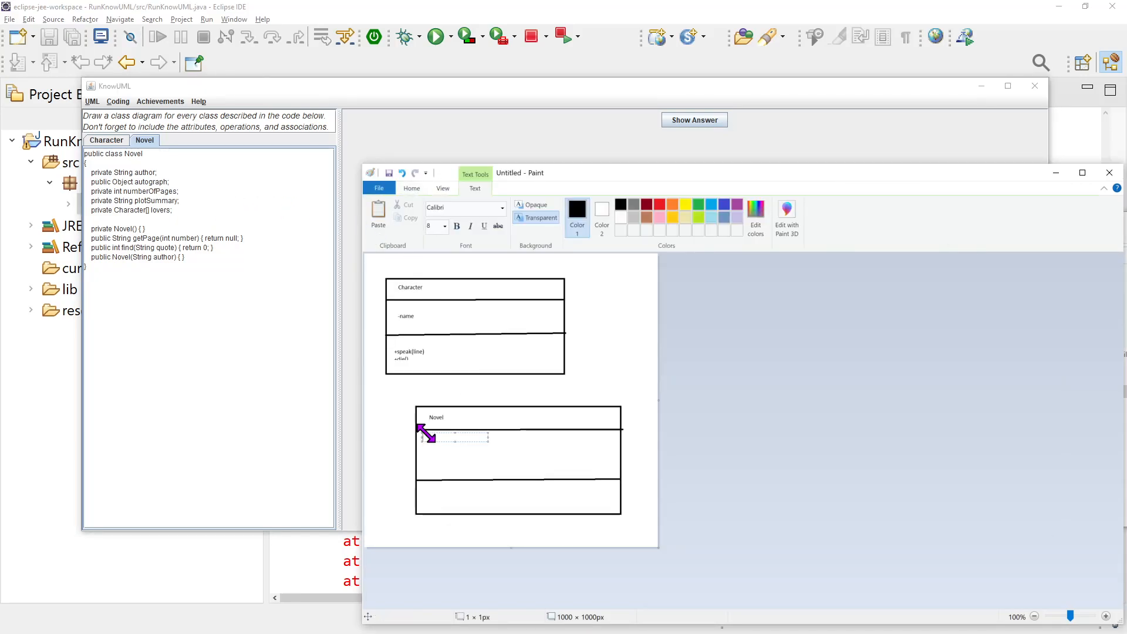
pyautogui.write('-author: STring')
pyautogui.press('BackSpace')
pyautogui.press('BackSpace')
pyautogui.press('BackSpace')
pyautogui.press('BackSpace')
pyautogui.write('tring')
pyautogui.write(' +autograph')
pyautogui.write(' -numberOfPa')
pyautogui.write('ub')
pyautogui.click(642, 383)
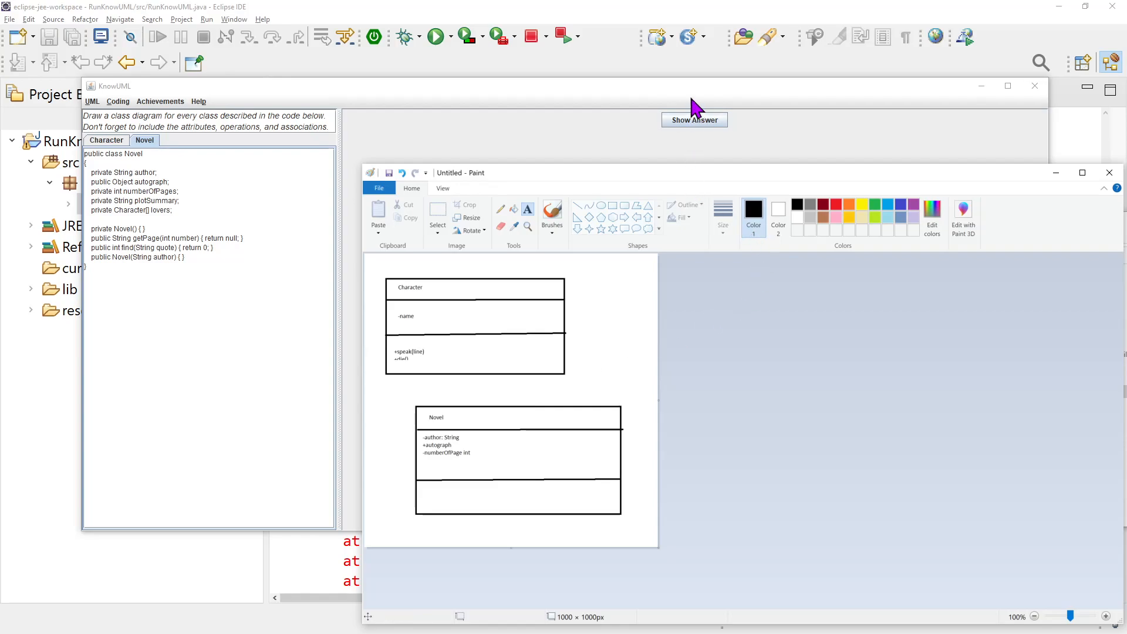
# Reveal the exercise's answer diagram in KnowUML and move the Paint window beside it for comparison
pyautogui.click(695, 120)
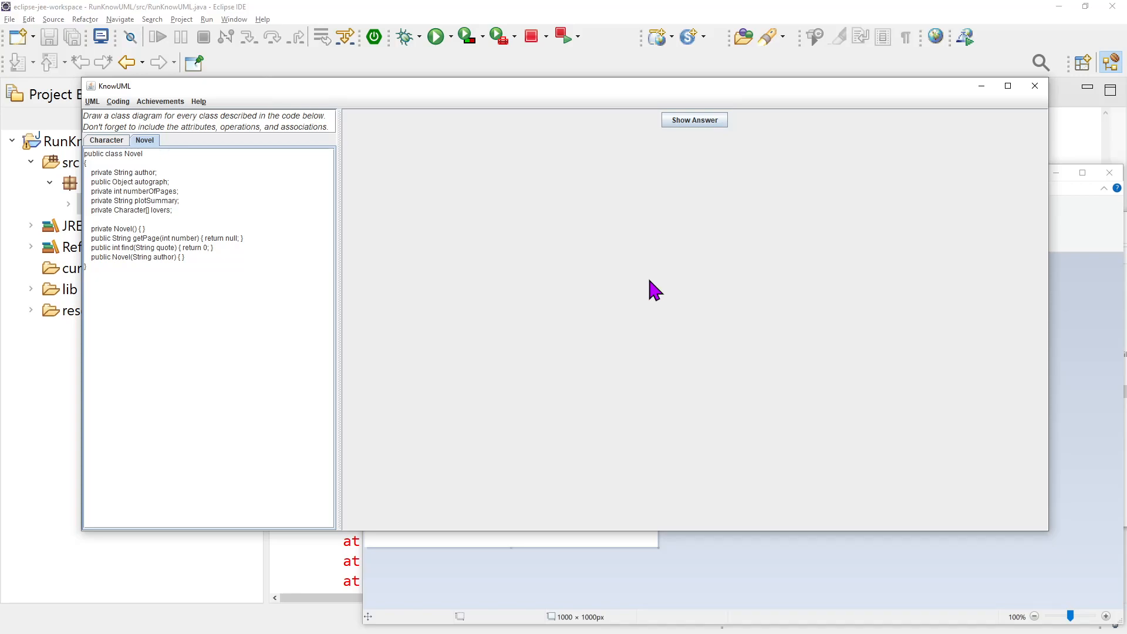
pyautogui.click(539, 564)
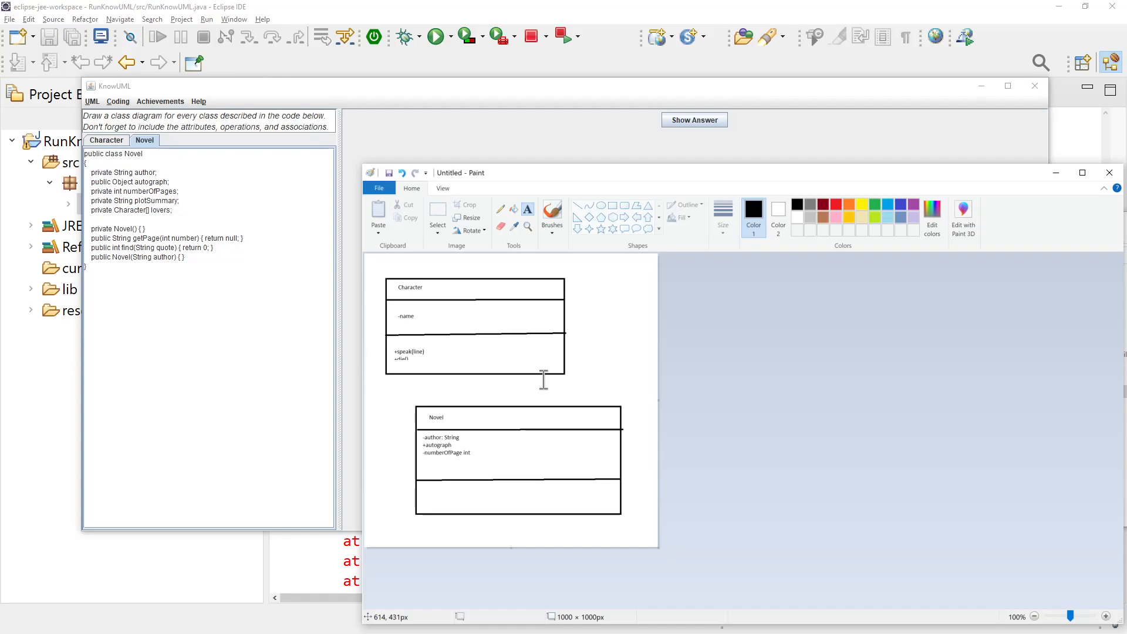
pyautogui.click(623, 144)
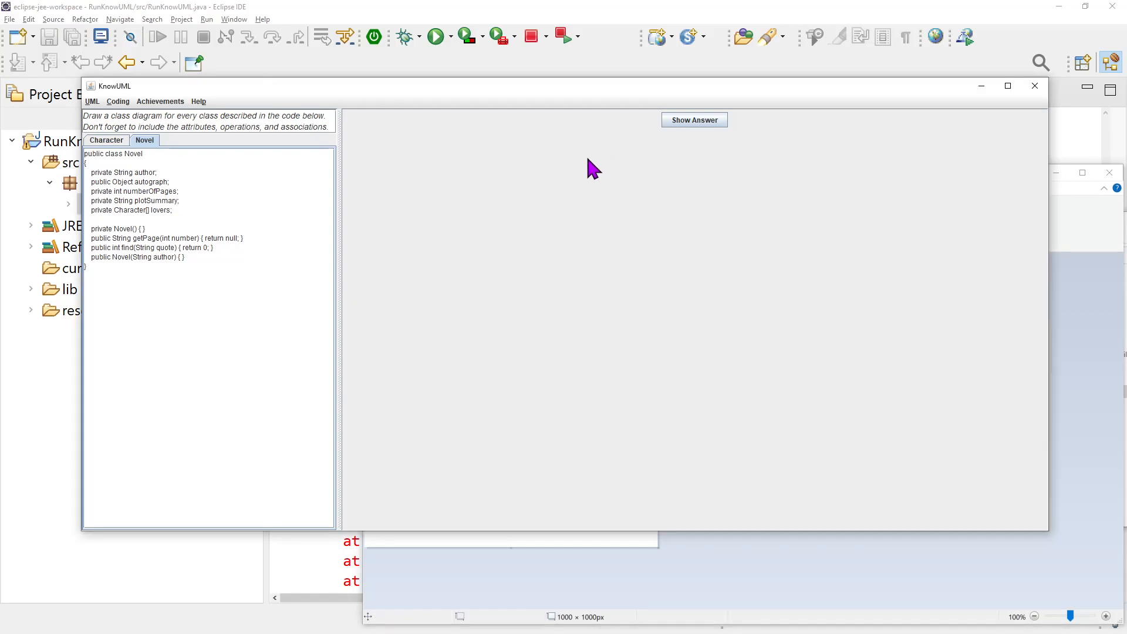
pyautogui.click(695, 121)
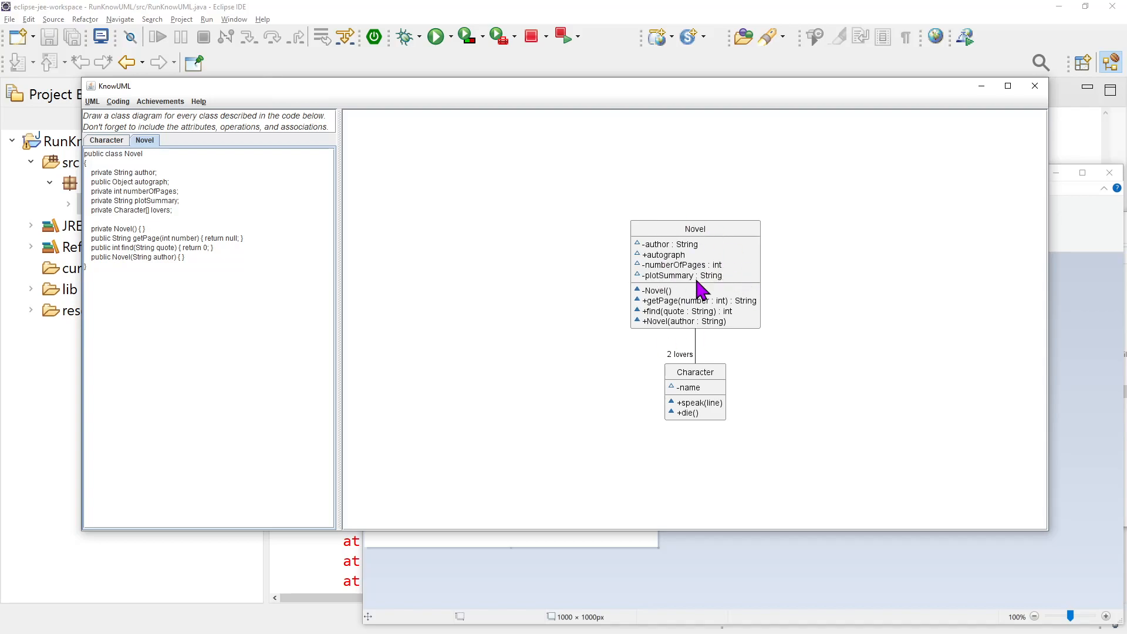
pyautogui.hotkey('alt', 'Tab')
pyautogui.moveTo(617, 173)
pyautogui.mouseDown()
pyautogui.moveTo(802, 198)
pyautogui.moveTo(1082, 139)
pyautogui.moveTo(1051, 101)
pyautogui.mouseUp()
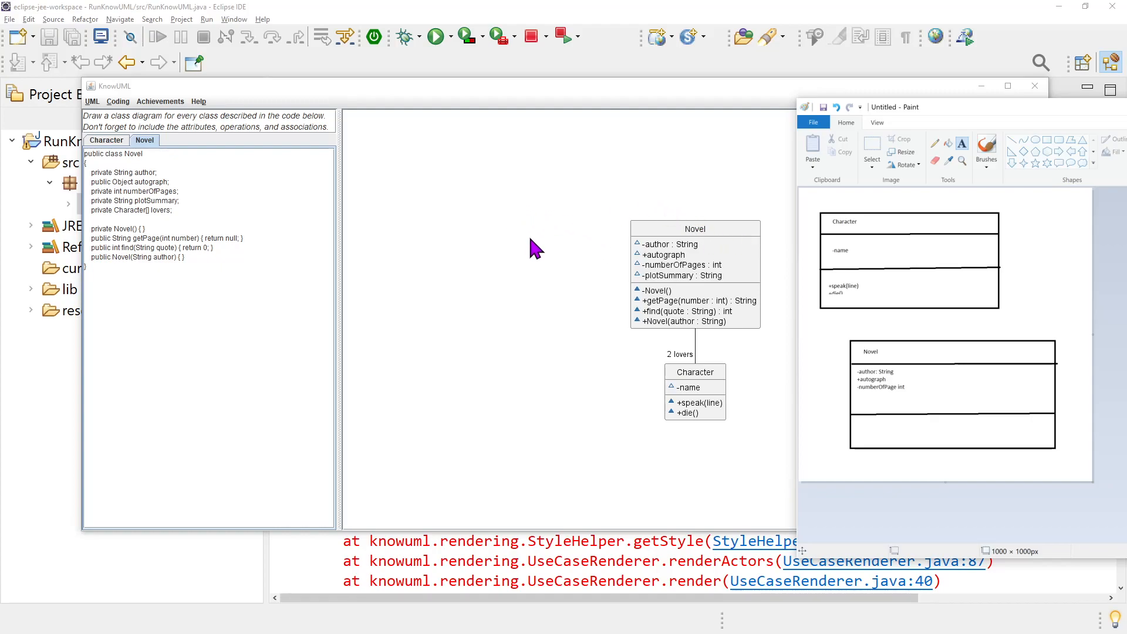
# Open the badges table in KnowUML and check the descriptions of the Drawing Sequentially and Drawing Classily badges
pyautogui.click(160, 102)
pyautogui.click(162, 116)
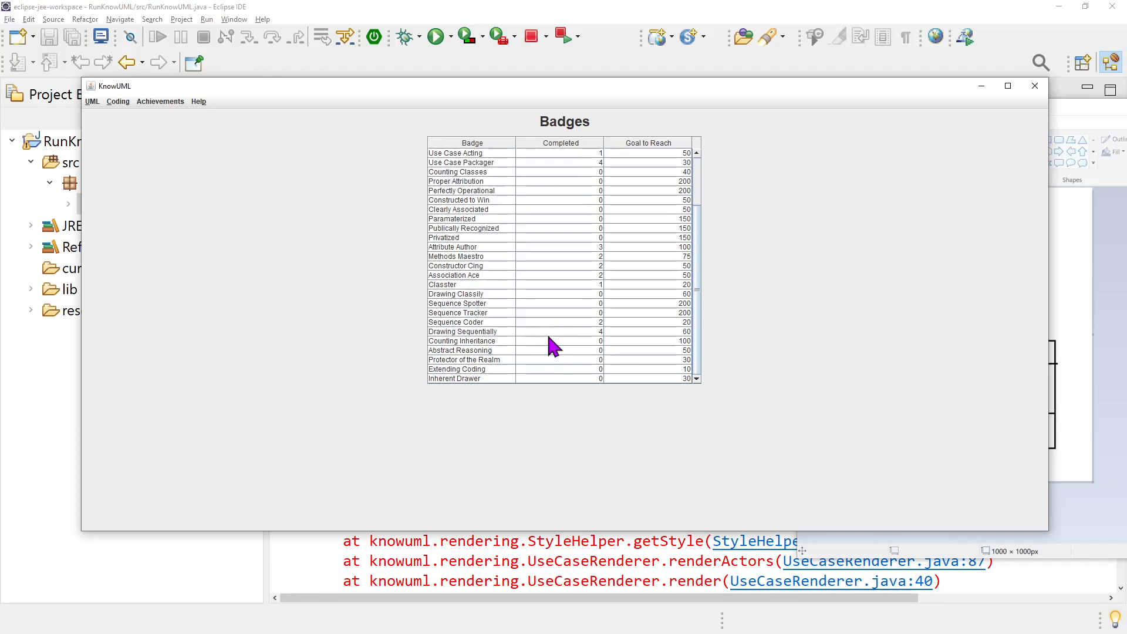
pyautogui.click(595, 332)
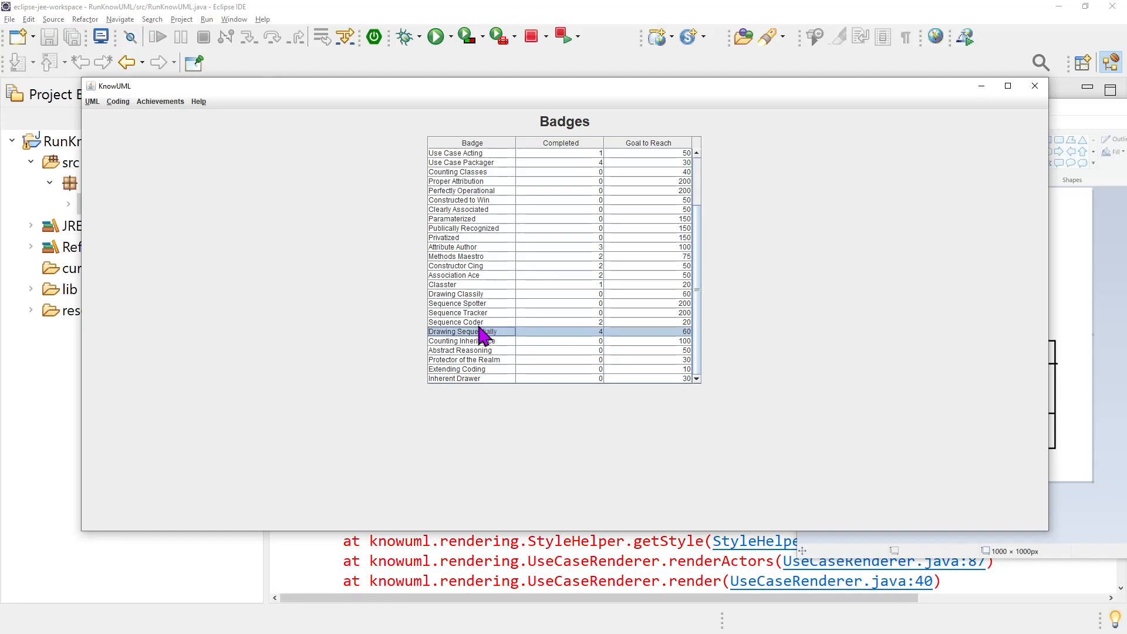
pyautogui.moveTo(473, 330)
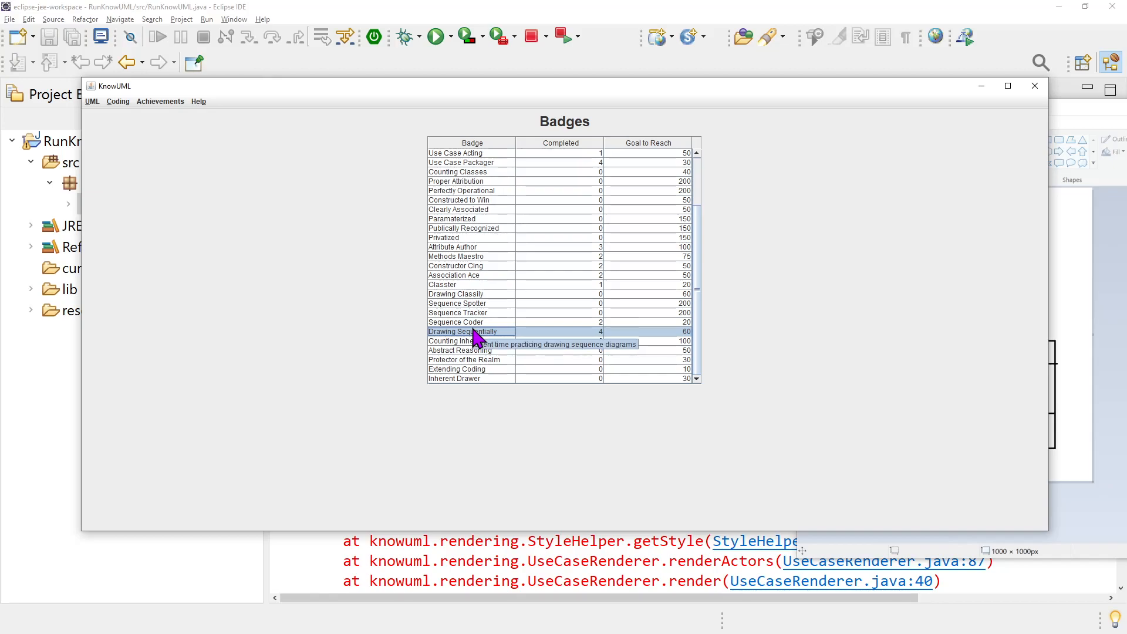
pyautogui.moveTo(485, 296)
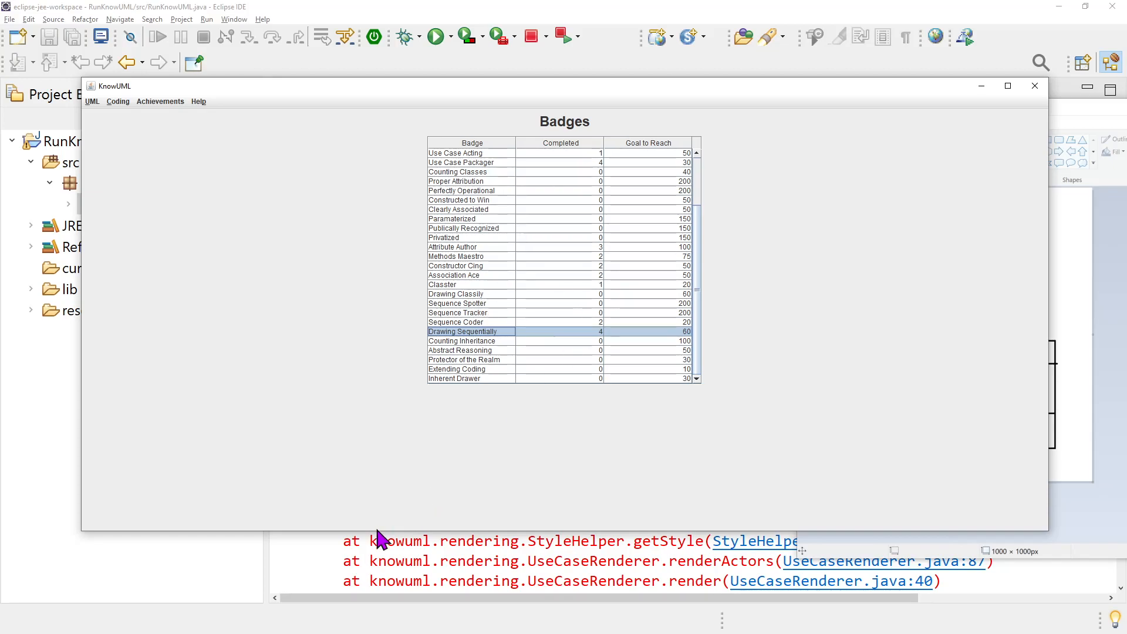
# Bring the Eclipse window forward and minimize it
pyautogui.click(309, 558)
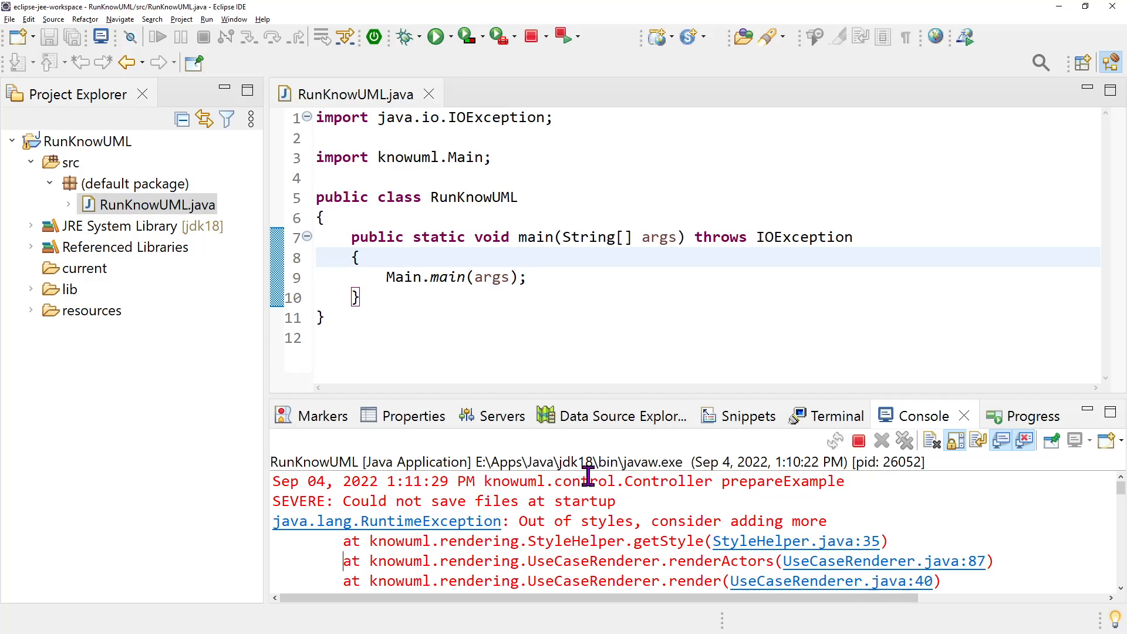
pyautogui.click(1058, 7)
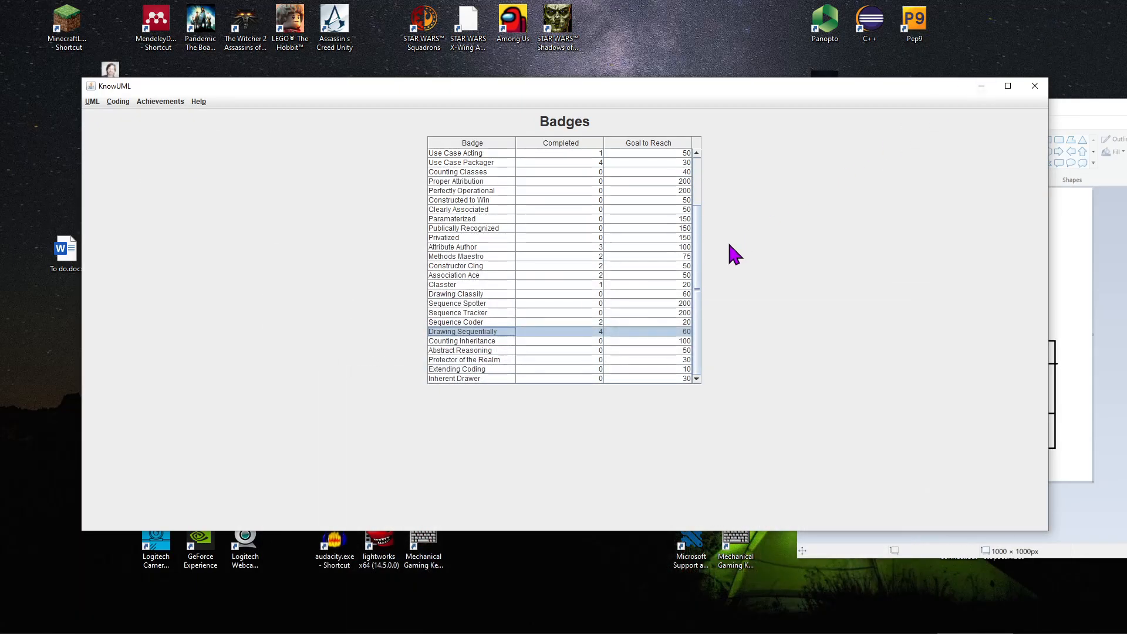